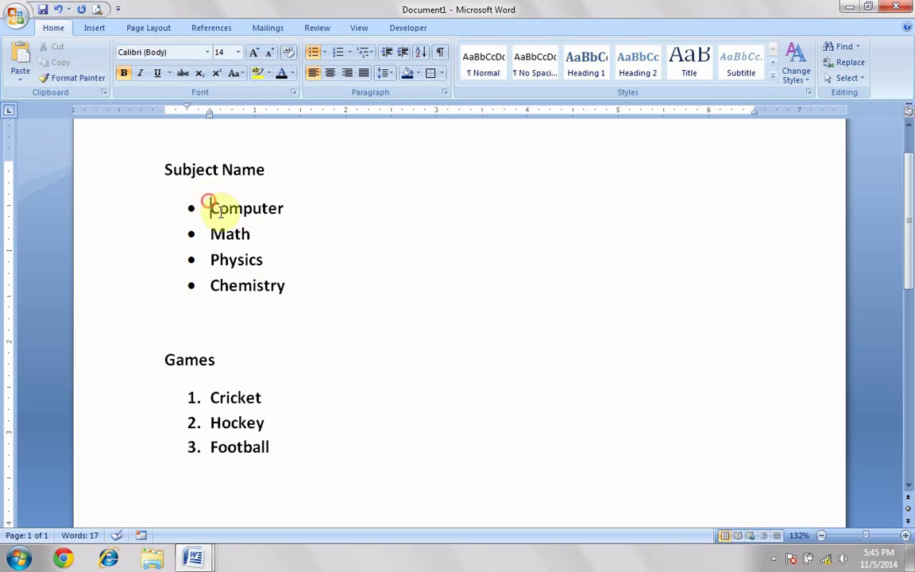
# Step: Highlight the bulleted Subject Name items and the numbered Games items in turn, and switch to the blank Document2
pyautogui.moveTo(210, 200); pyautogui.dragTo(286, 281)
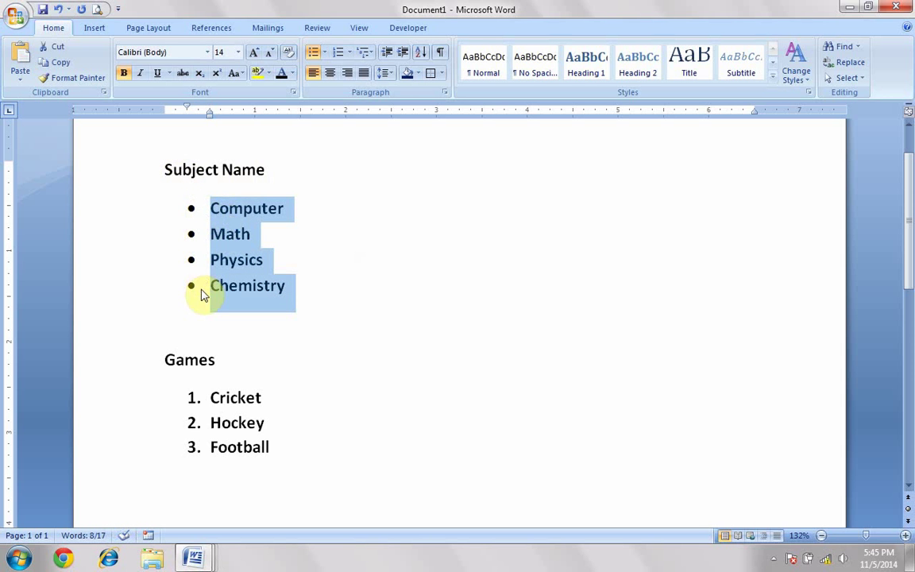
pyautogui.click(272, 447)
pyautogui.moveTo(272, 448); pyautogui.dragTo(212, 393)
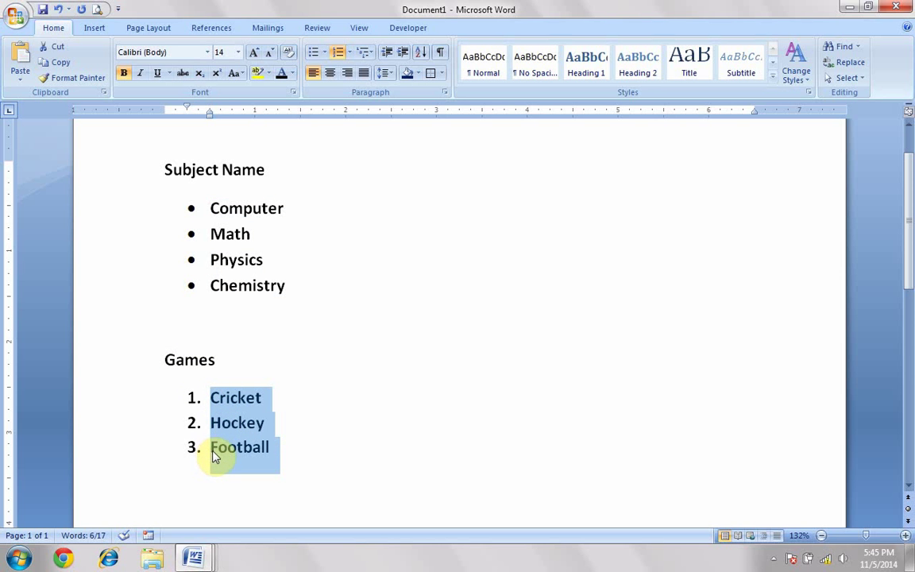
pyautogui.moveTo(199, 552)
pyautogui.click(246, 494)
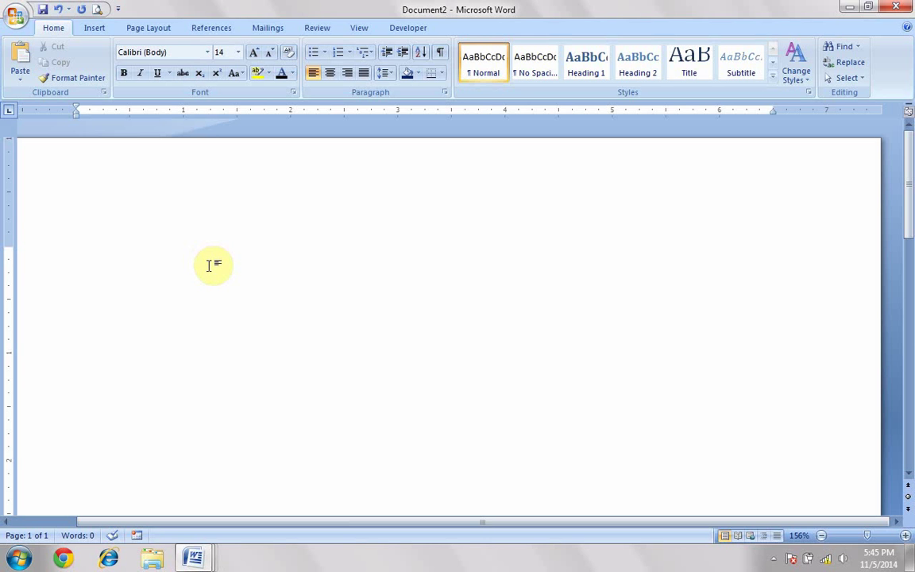
# Step: Enter Computer, Math and English as three separate lines in the blank document
pyautogui.write('com')
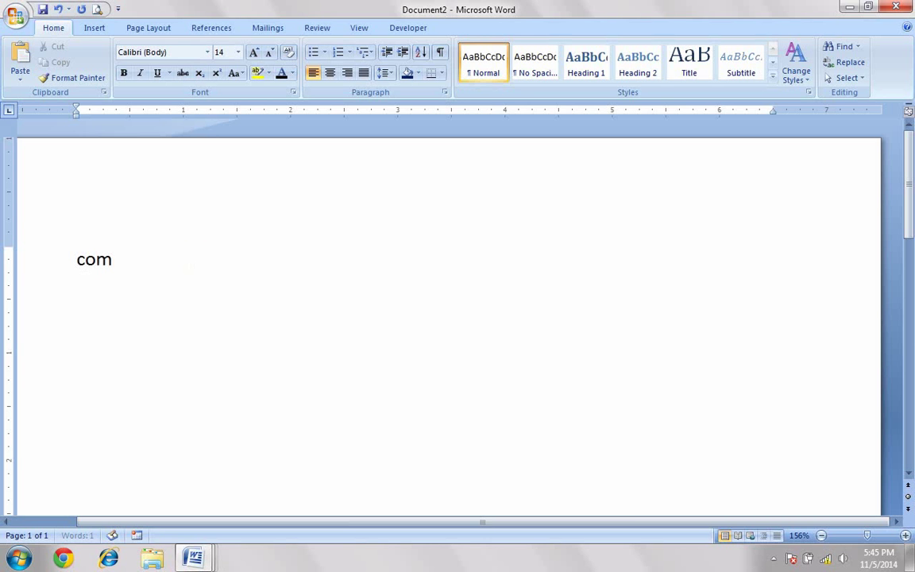
pyautogui.write('puter ')
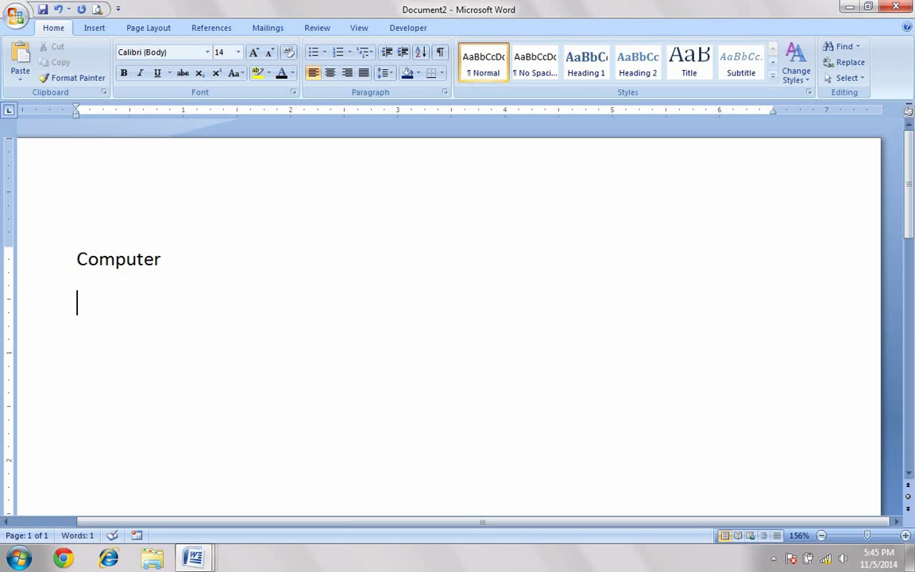
pyautogui.write('math')
pyautogui.press('Return')
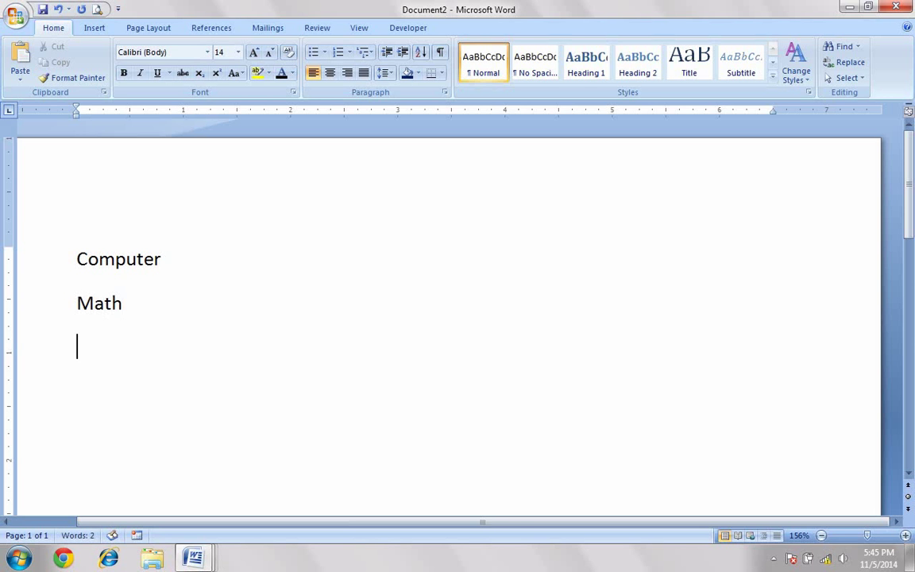
pyautogui.write('eng')
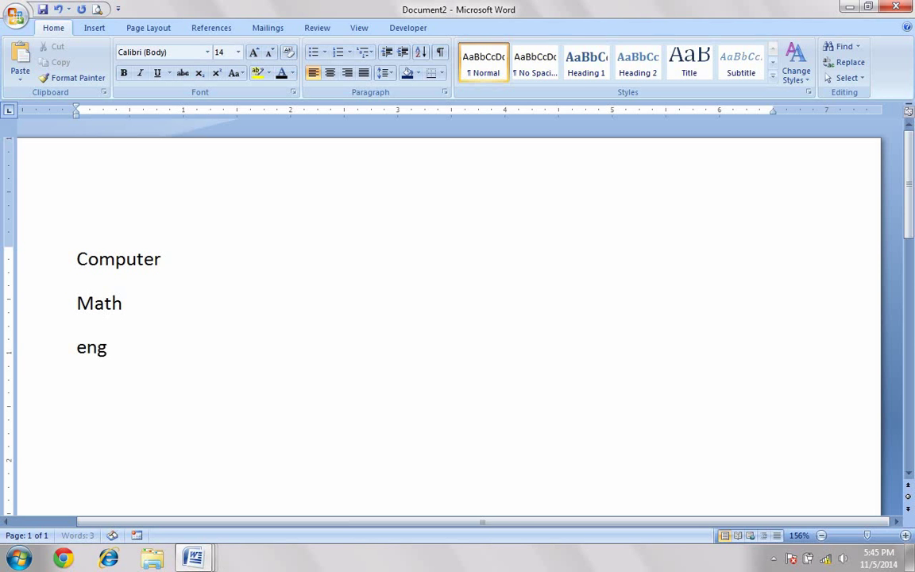
pyautogui.write('lish')
pyautogui.press('Return')
# Step: Apply four-diamond bullets to the Computer, Math and English lines, and change them to 1. 2. 3. numbering
pyautogui.moveTo(153, 341); pyautogui.dragTo(80, 262)
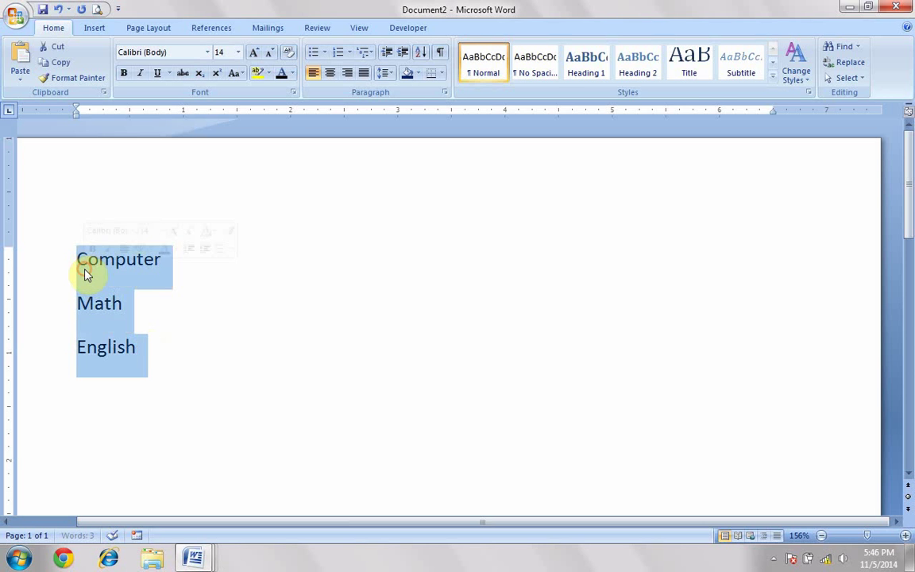
pyautogui.click(325, 54)
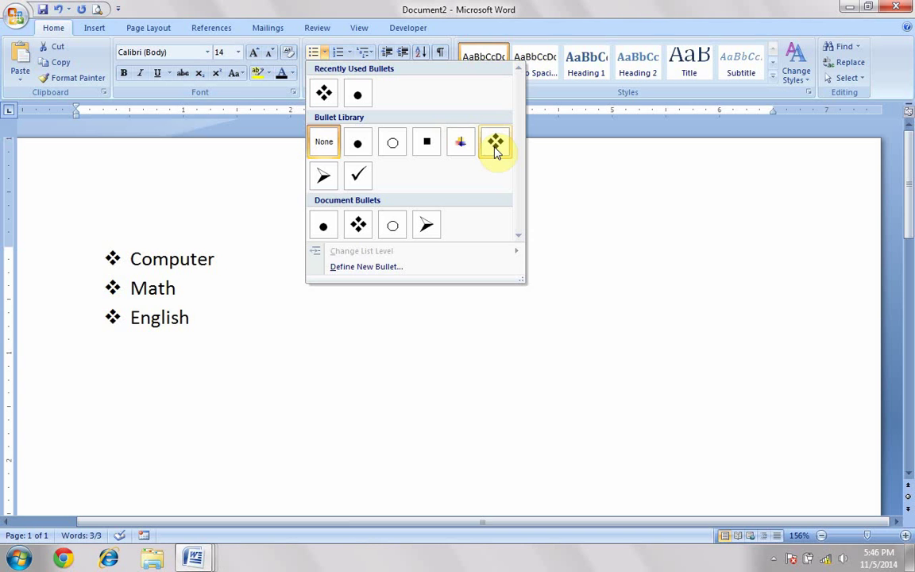
pyautogui.click(495, 149)
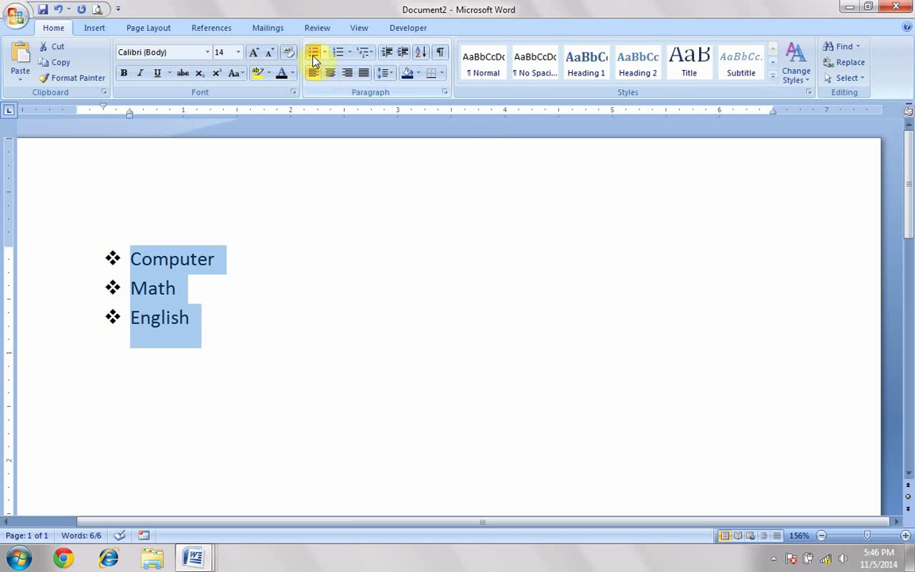
pyautogui.click(351, 52)
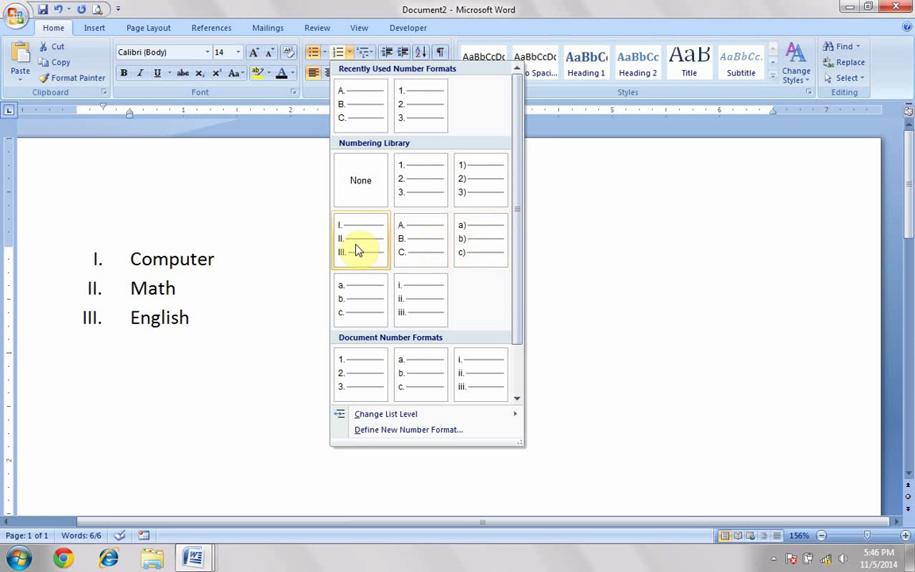
pyautogui.click(413, 179)
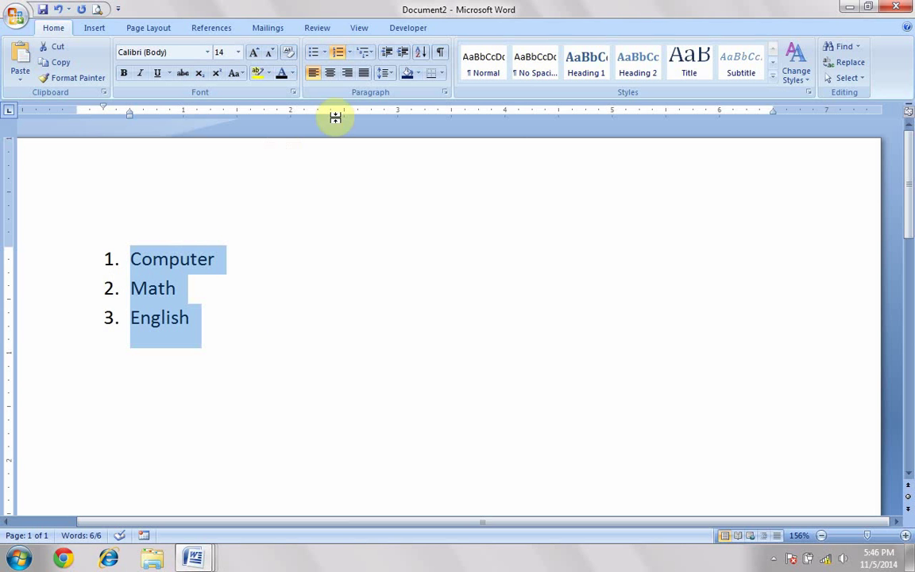
# Step: Remove the numbering from the three lines and give them arrow bullets instead
pyautogui.click(350, 53)
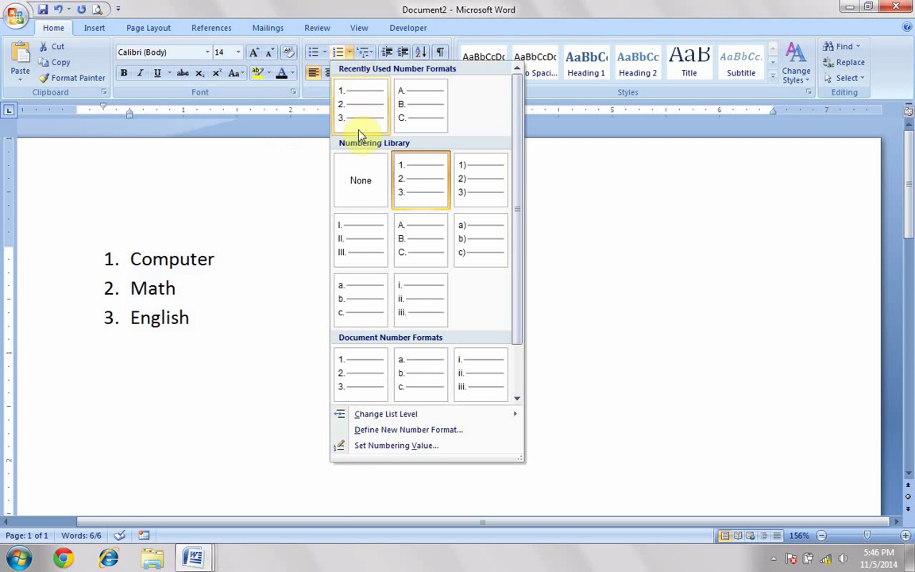
pyautogui.click(362, 183)
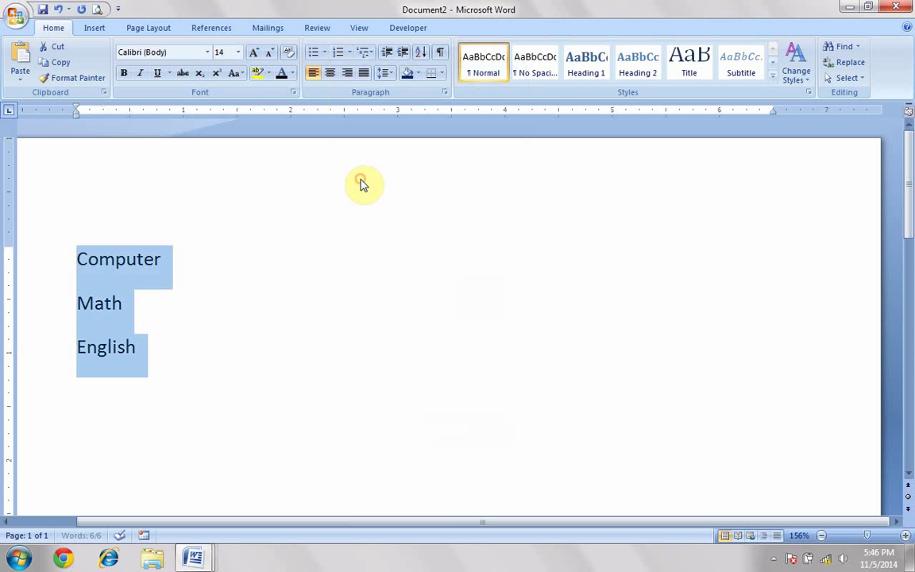
pyautogui.click(323, 52)
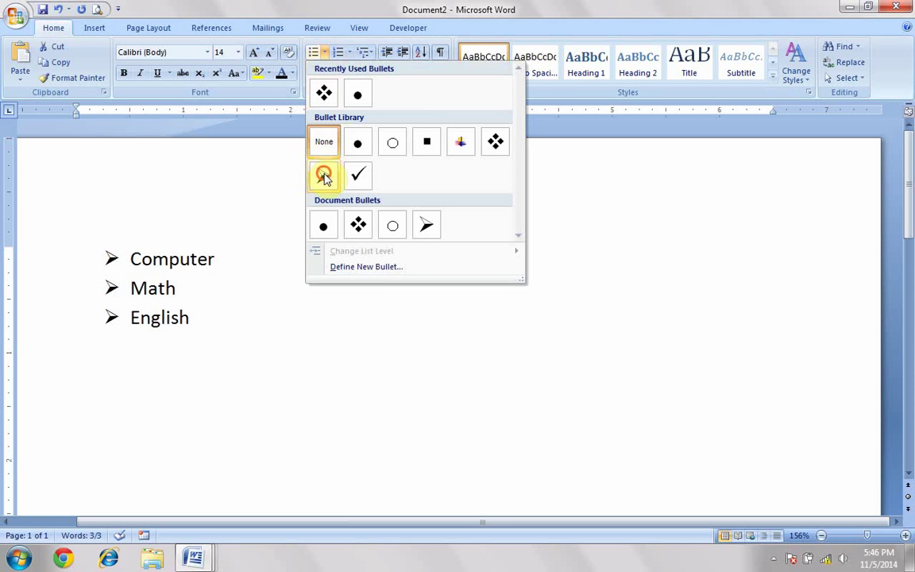
pyautogui.click(324, 176)
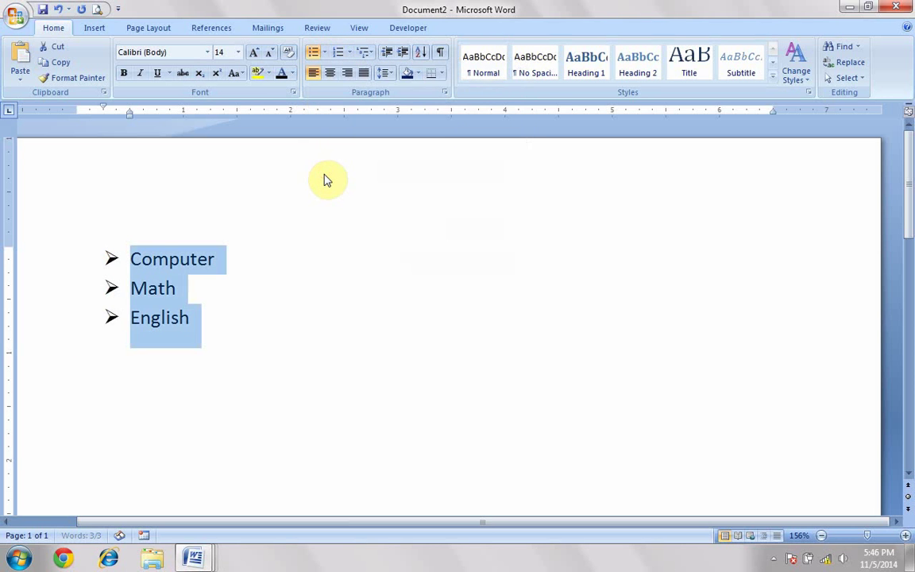
# Step: Remove the arrow bullets from the three subject lines and delete the lines
pyautogui.click(325, 53)
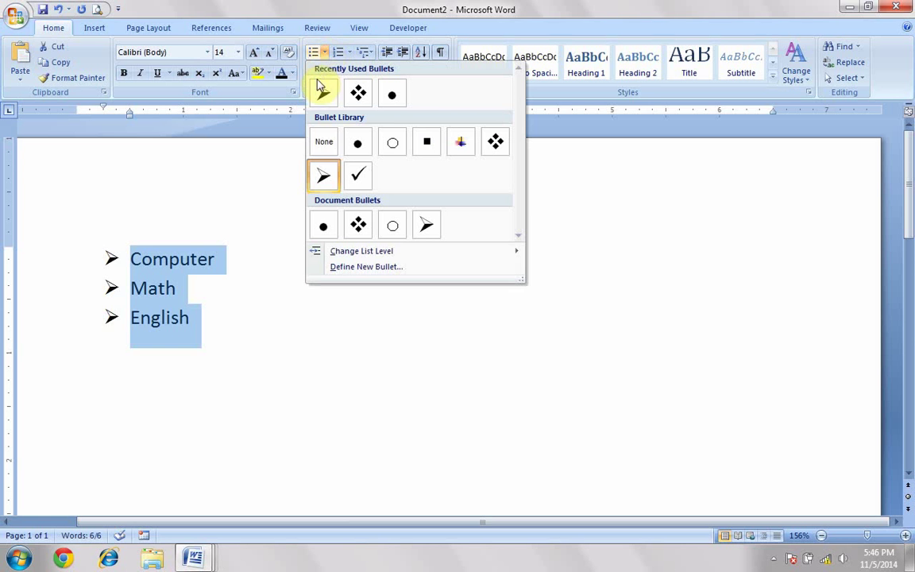
pyautogui.click(327, 148)
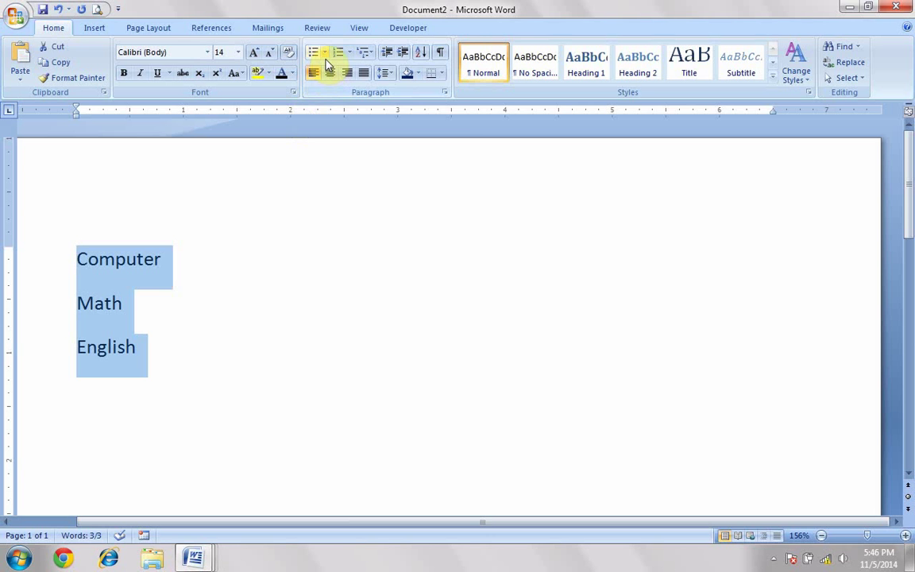
pyautogui.press('Delete')
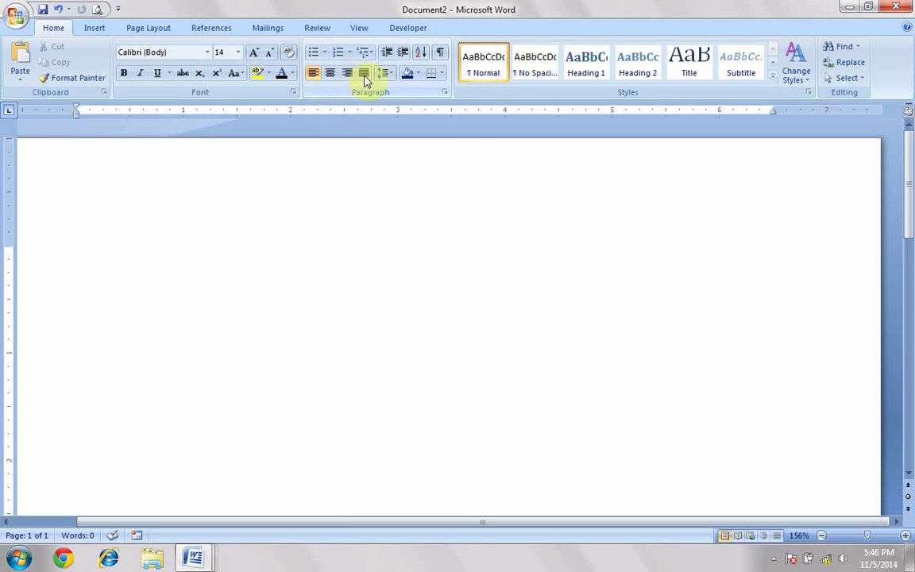
# Step: Start a list in the A. B. C. number format with the items Math and Computer
pyautogui.click(350, 52)
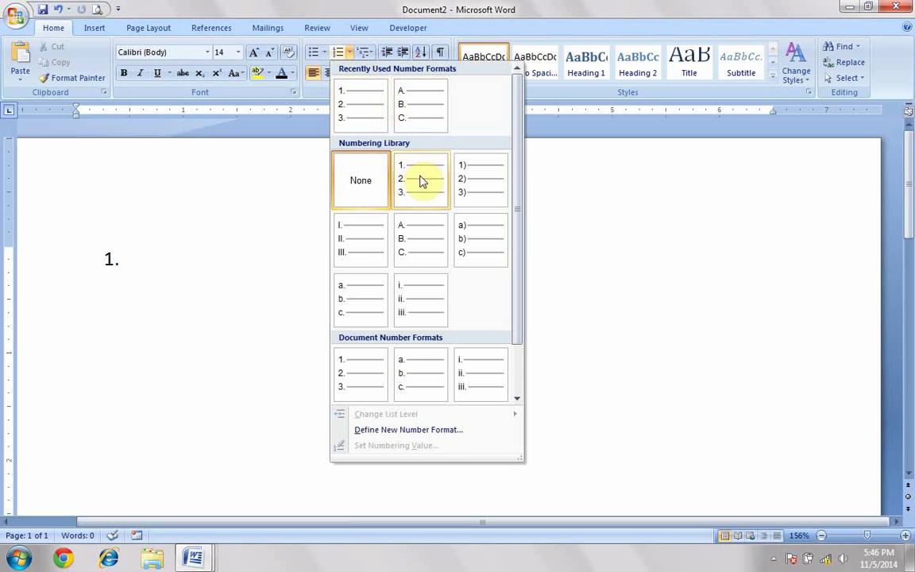
pyautogui.click(427, 229)
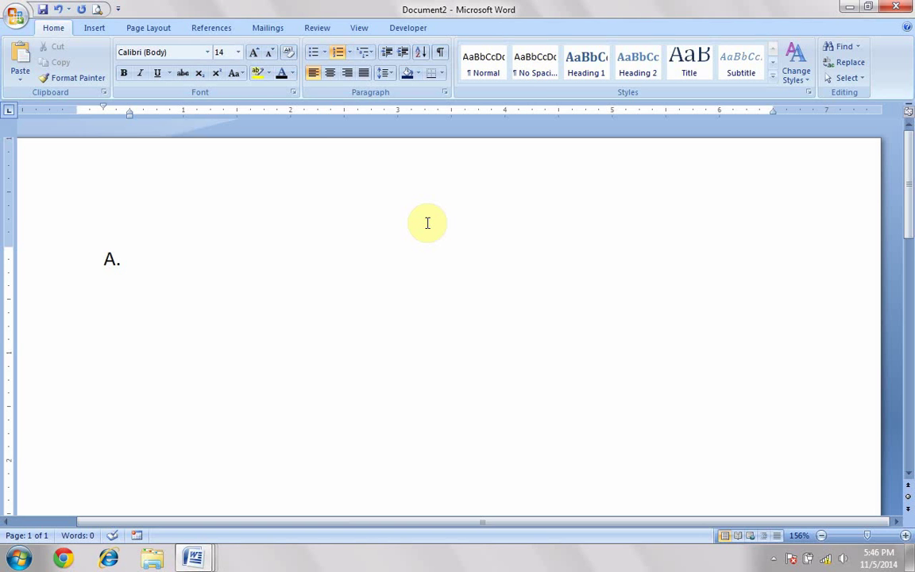
pyautogui.write('Math')
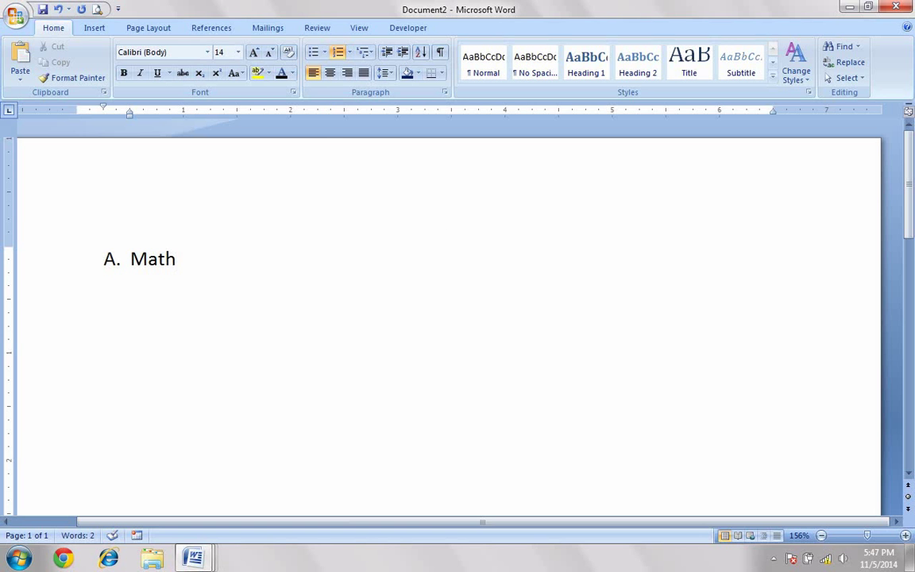
pyautogui.press('Return')
pyautogui.write('Comp')
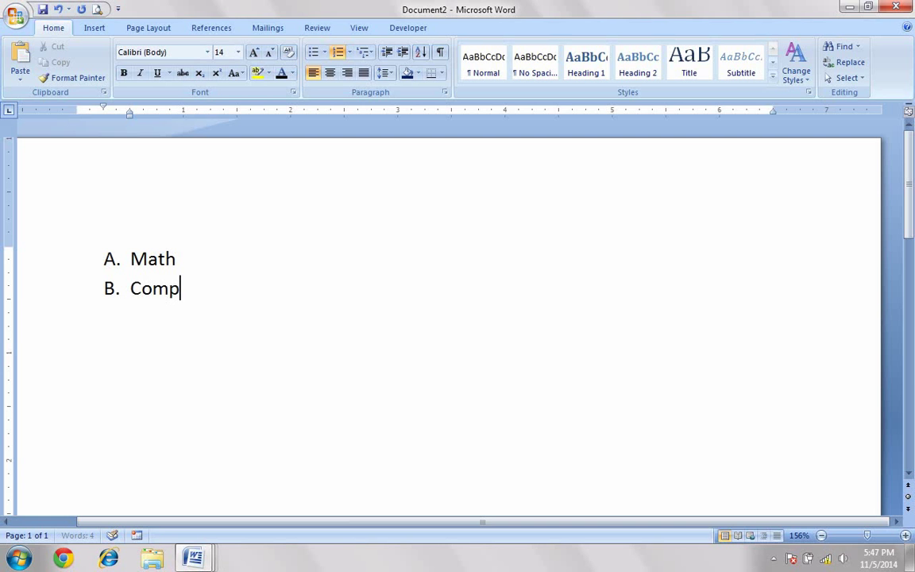
pyautogui.write('uter')
pyautogui.press('Return')
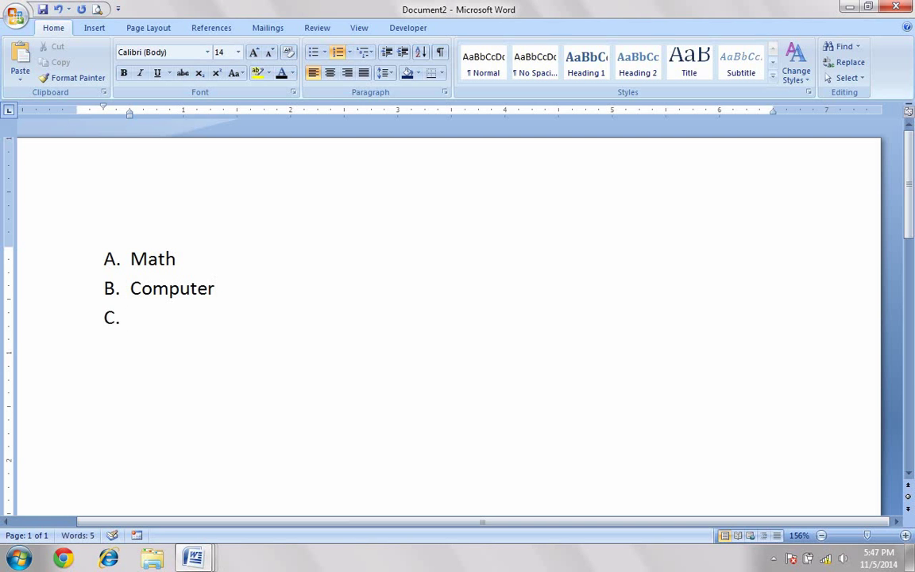
# Step: Add three more items reading Ok to the lettered list
pyautogui.write('ok')
pyautogui.press('Return')
pyautogui.write('ok')
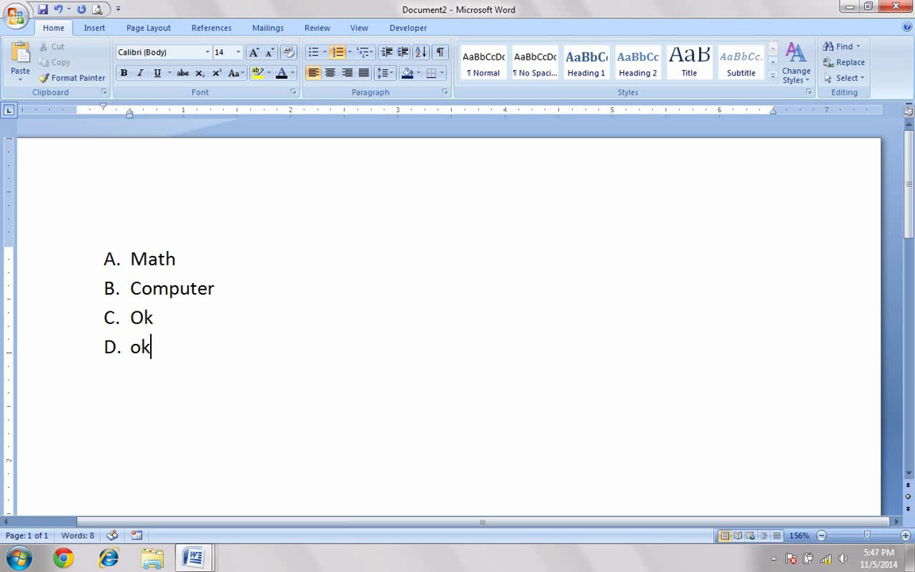
pyautogui.press('Return')
pyautogui.write('ok')
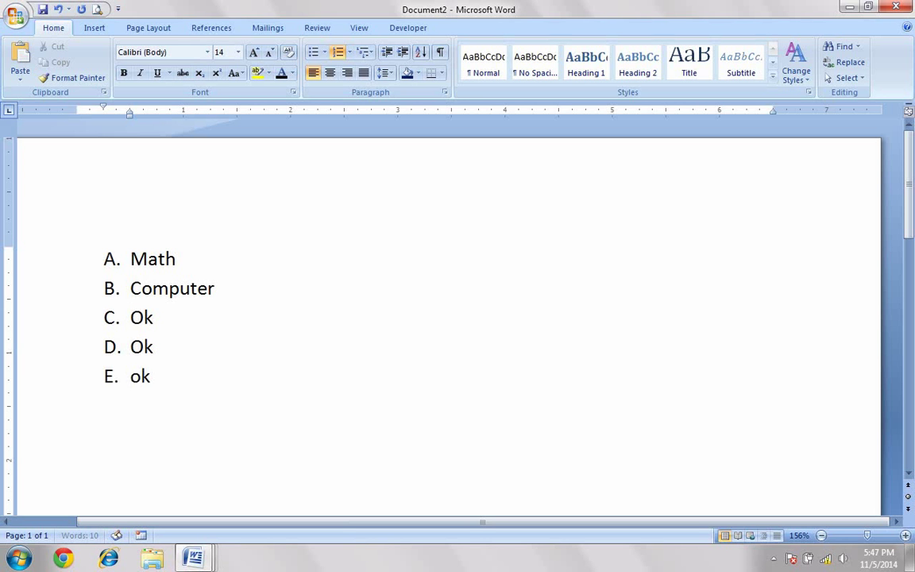
pyautogui.press('Return')
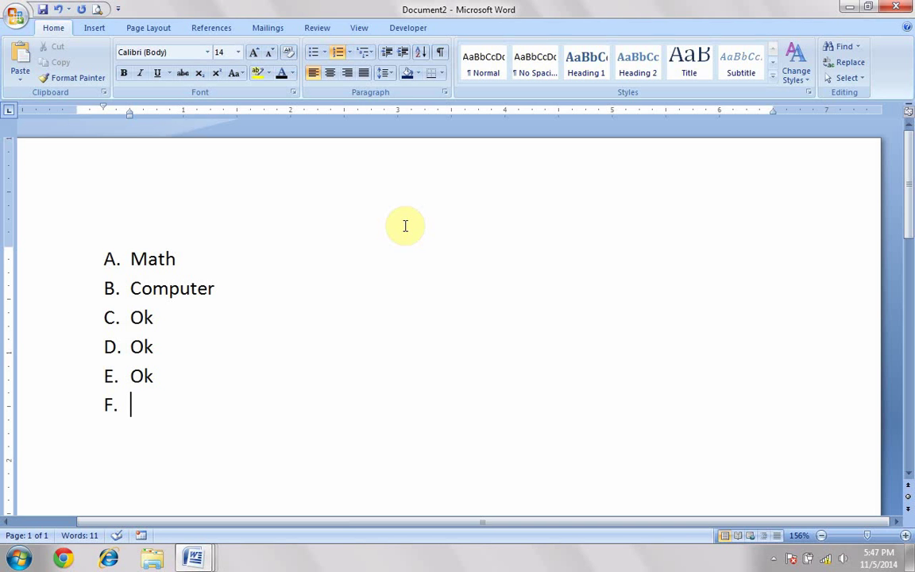
# Step: End the lettered list after item E and continue with a plain, unnumbered paragraph below it
pyautogui.press('Return')
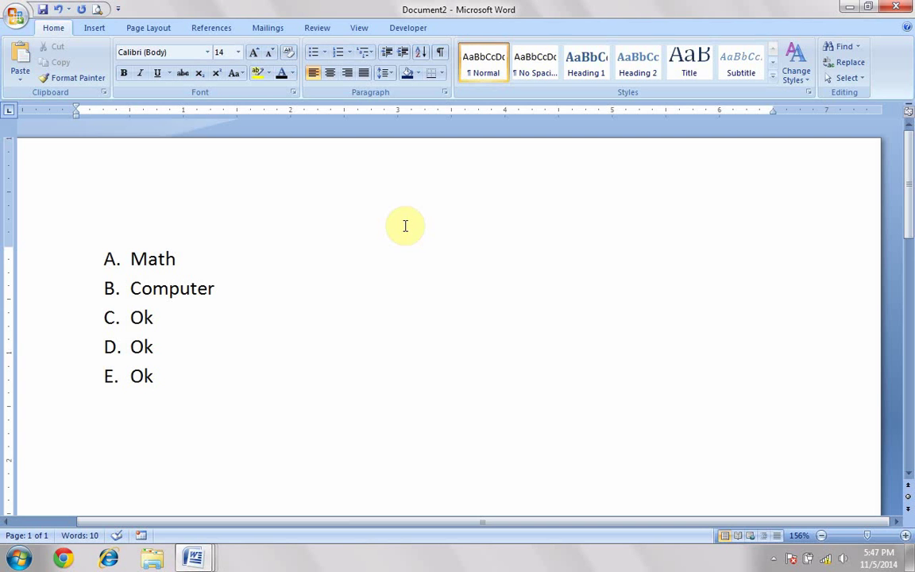
pyautogui.press('BackSpace')
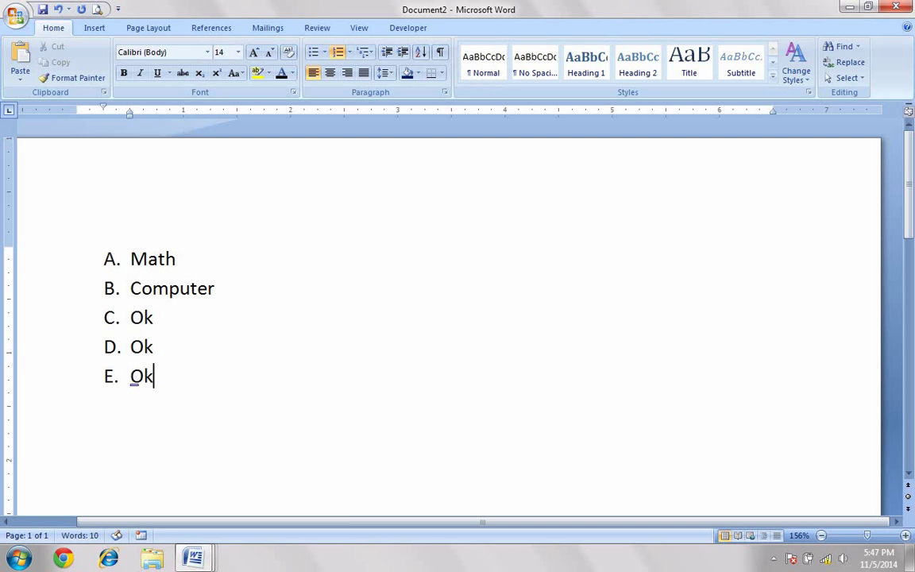
pyautogui.press('Return')
pyautogui.press('Return')
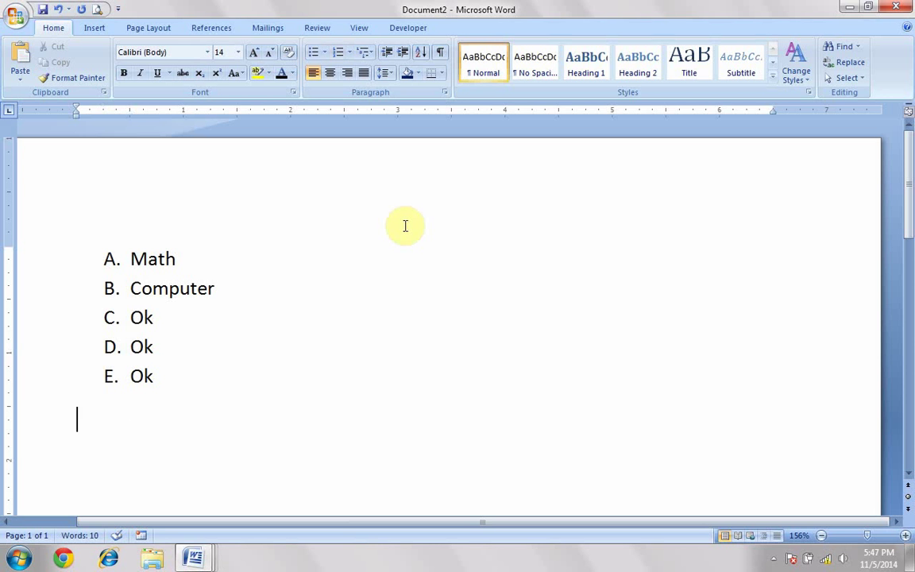
# Step: Enter the plain line "This is simple text" below the lettered list and start a new line
pyautogui.write('this')
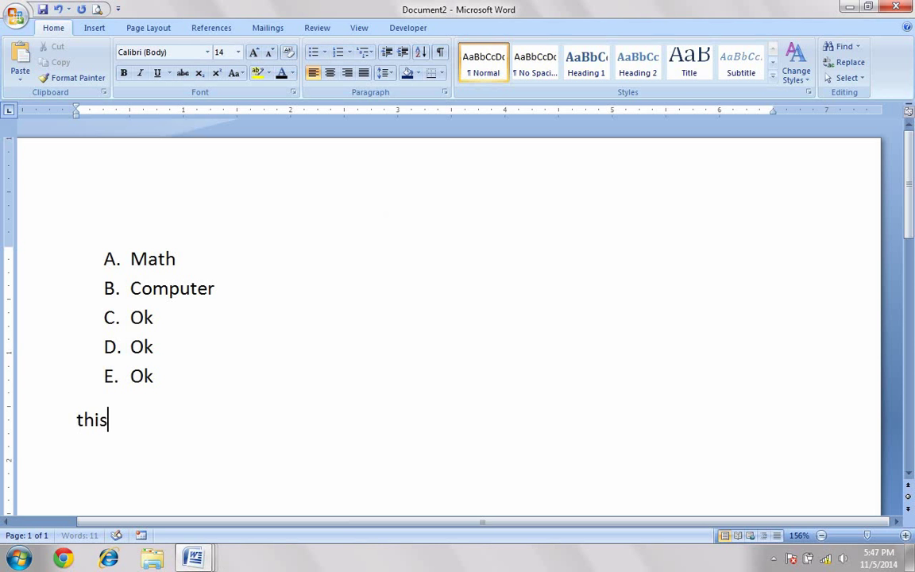
pyautogui.write(' is simp;')
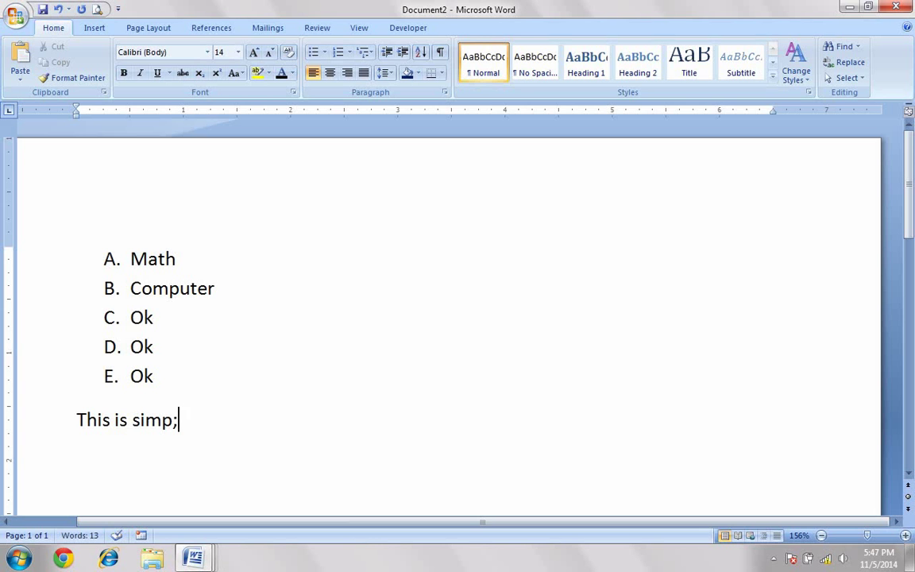
pyautogui.press('BackSpace')
pyautogui.write('le tex')
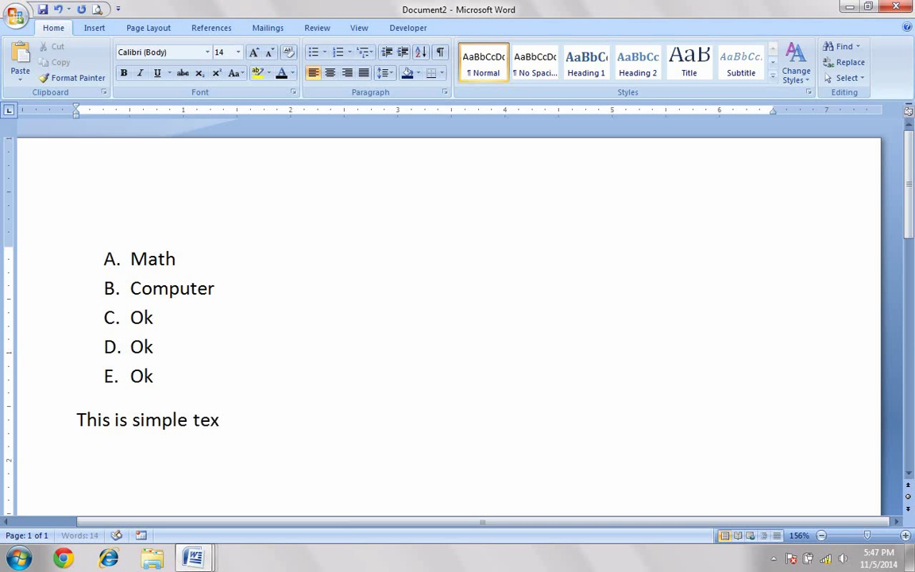
pyautogui.write('t')
pyautogui.press('Return')
# Step: Add an arrow-bulleted list of three items reading Ok below the simple text line, and end the list with a plain paragraph
pyautogui.click(325, 53)
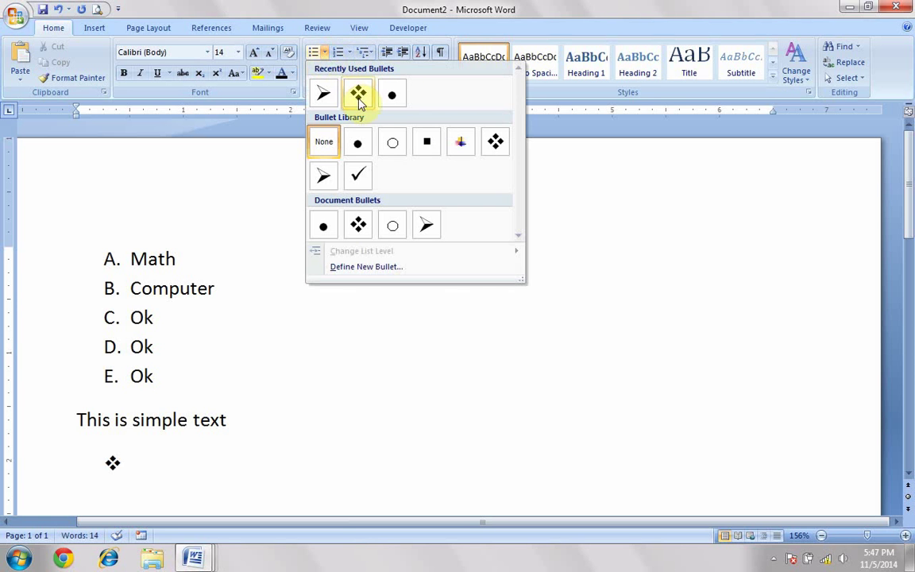
pyautogui.click(327, 176)
pyautogui.write('ook')
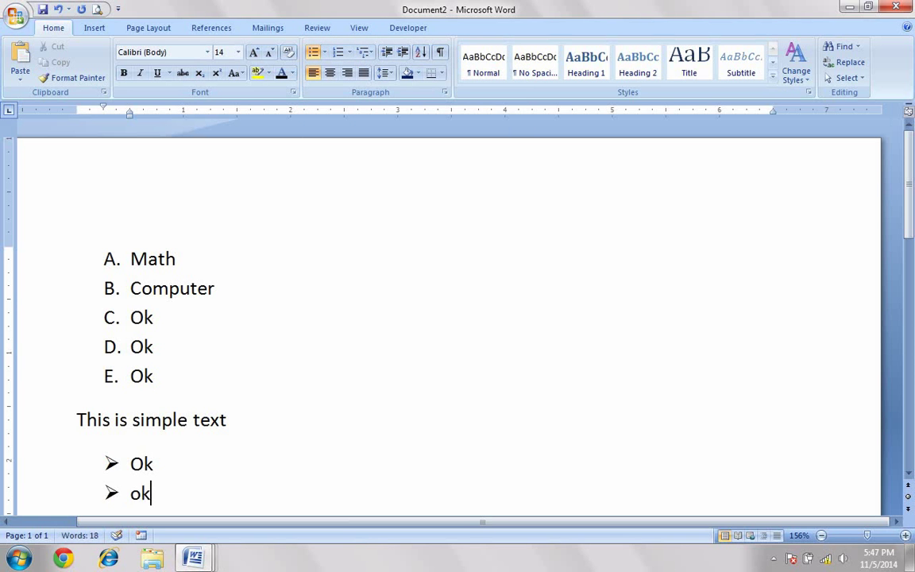
pyautogui.press('Return')
pyautogui.write('ok')
pyautogui.press('Return')
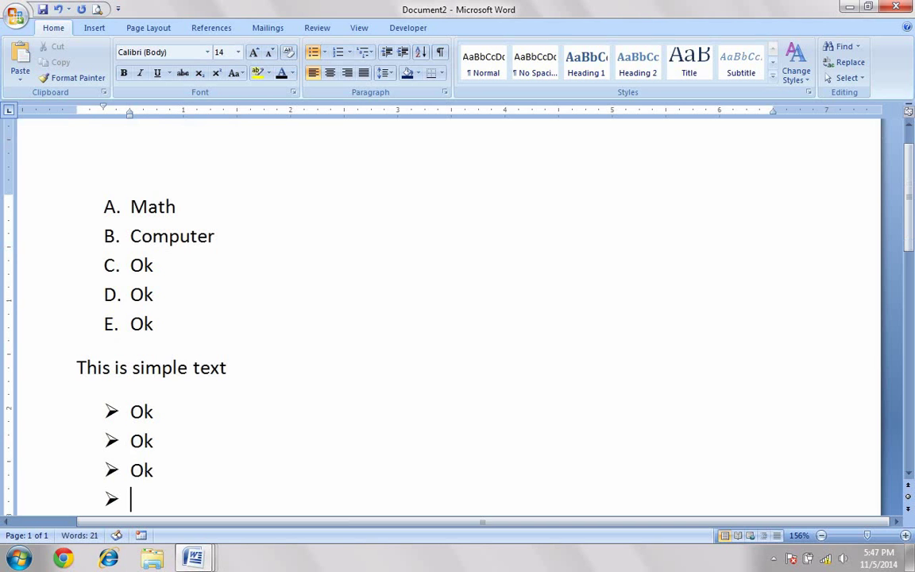
pyautogui.press('Return')
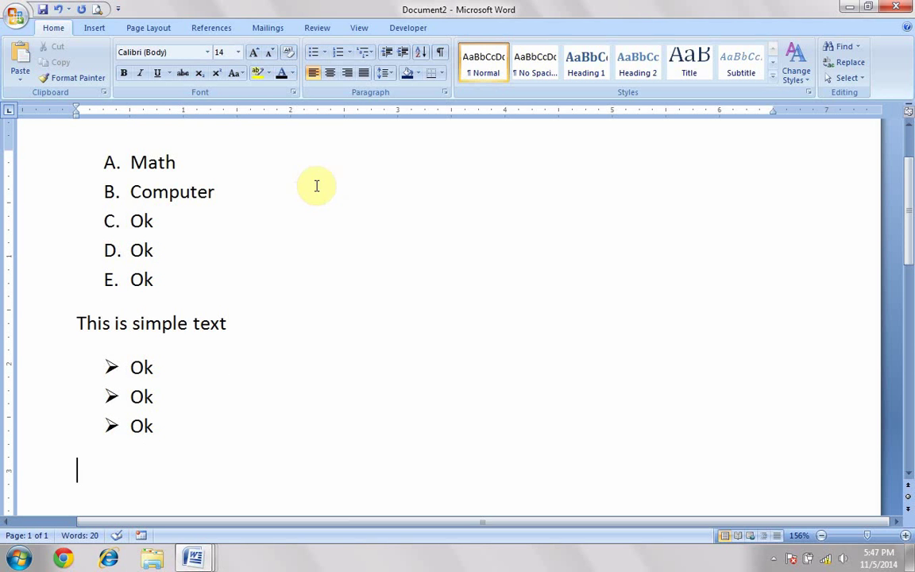
# Step: Change the number format of the whole lettered list to 1. 2. 3
pyautogui.moveTo(169, 280); pyautogui.dragTo(135, 161)
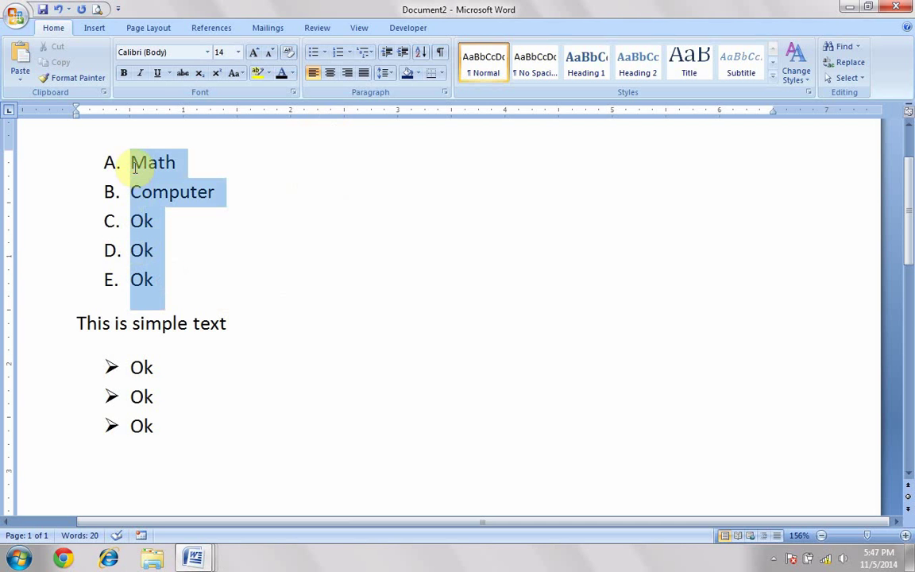
pyautogui.click(347, 52)
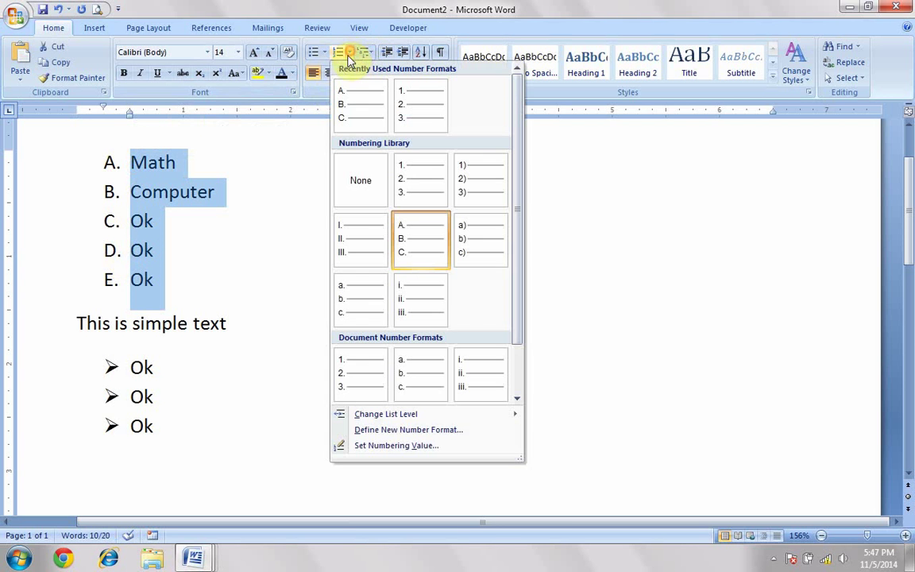
pyautogui.click(419, 185)
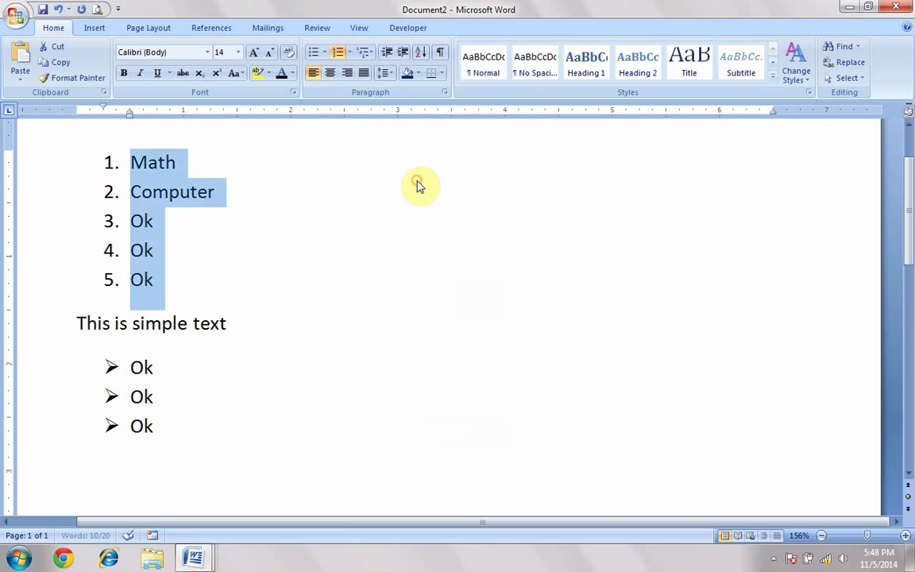
# Step: Change the arrow bullets of the three Ok items below the simple text to hollow circles, and remove the bullets from these items
pyautogui.click(155, 433)
pyautogui.moveTo(137, 395); pyautogui.dragTo(139, 368)
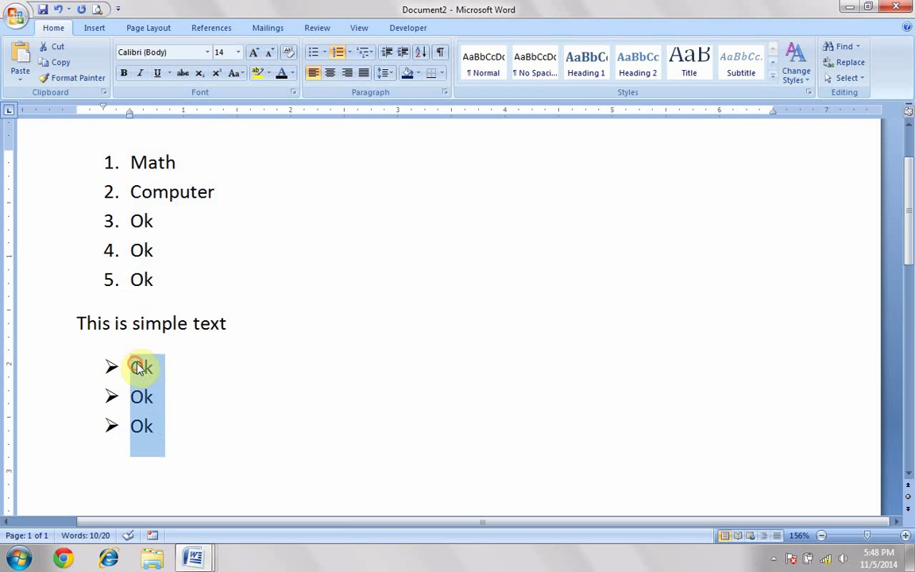
pyautogui.click(321, 52)
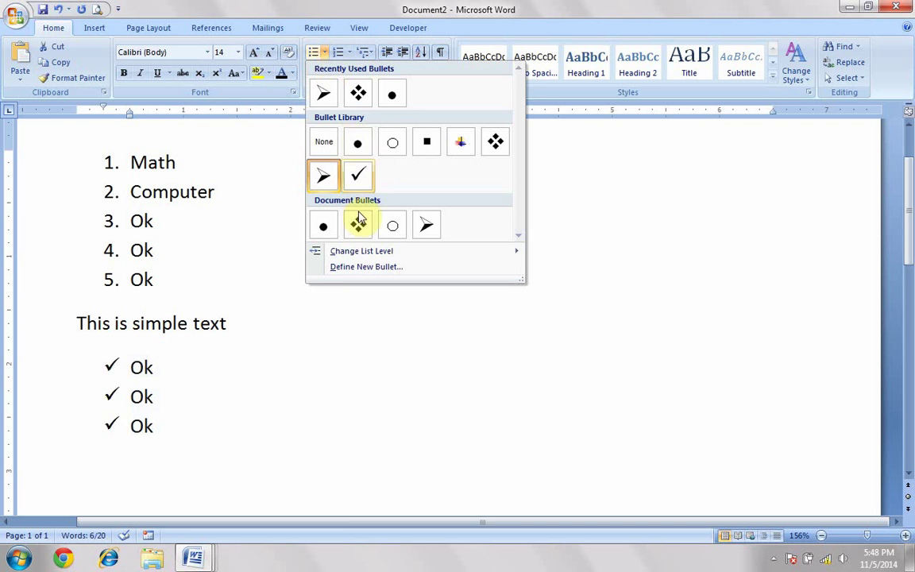
pyautogui.click(392, 227)
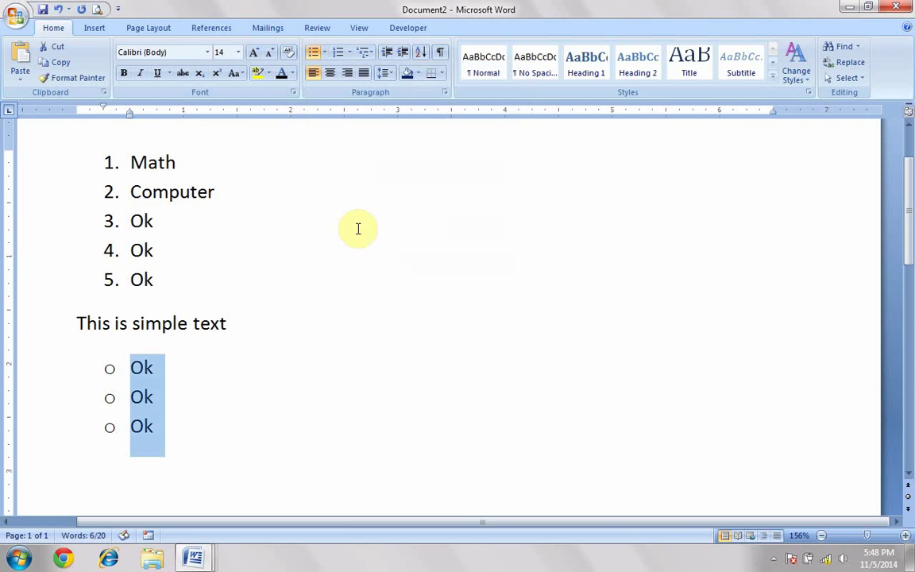
pyautogui.click(324, 52)
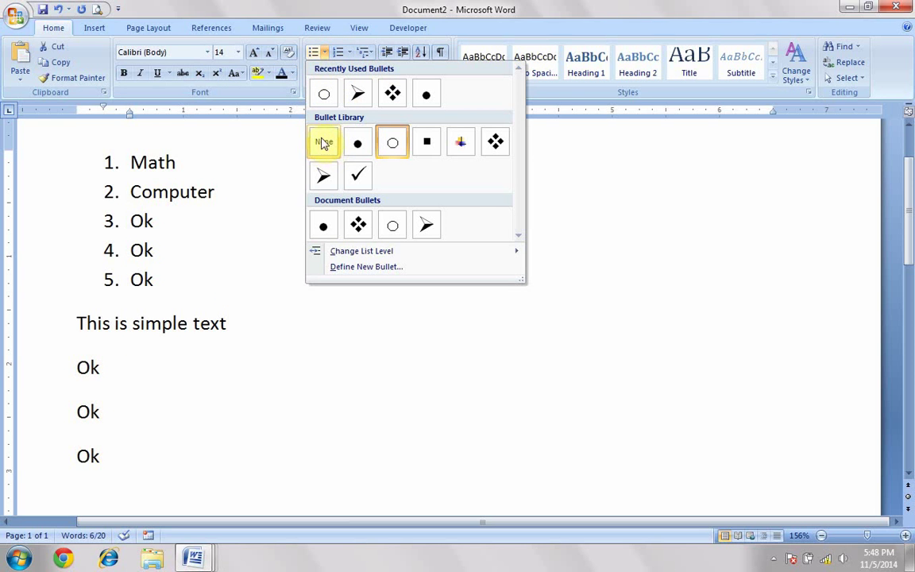
pyautogui.click(324, 143)
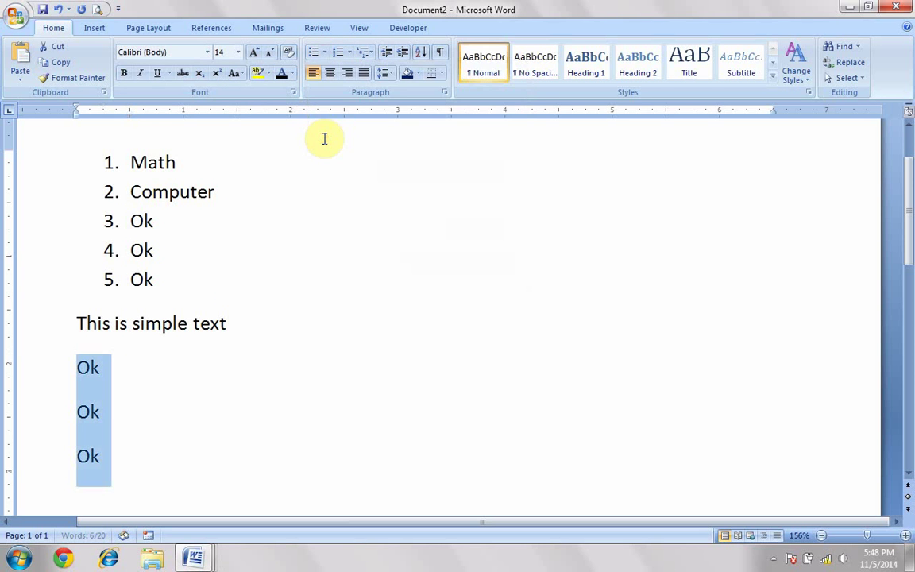